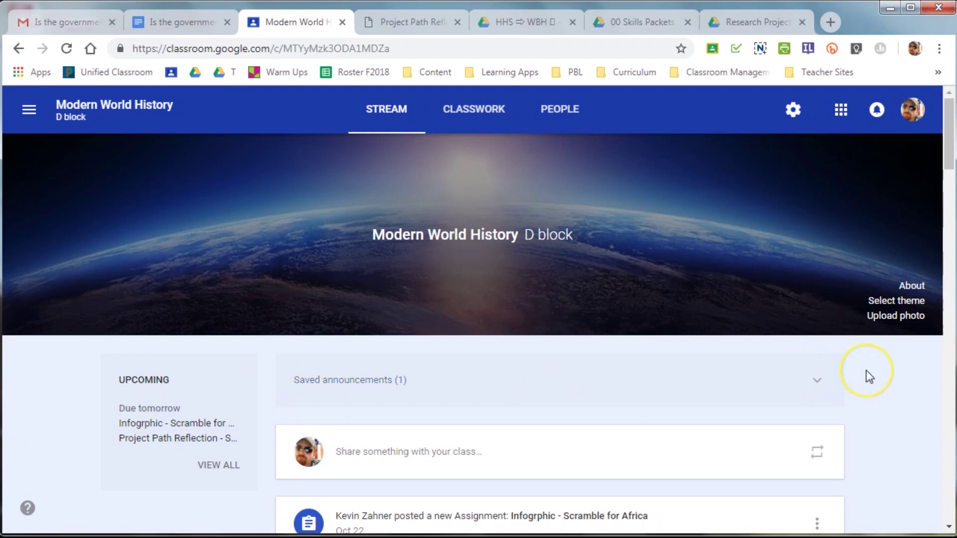
# Open the class's Classwork list and expand the Scramble for Africa question card.
pyautogui.scroll(-5, 869, 376)
pyautogui.scroll(1, 869, 377)
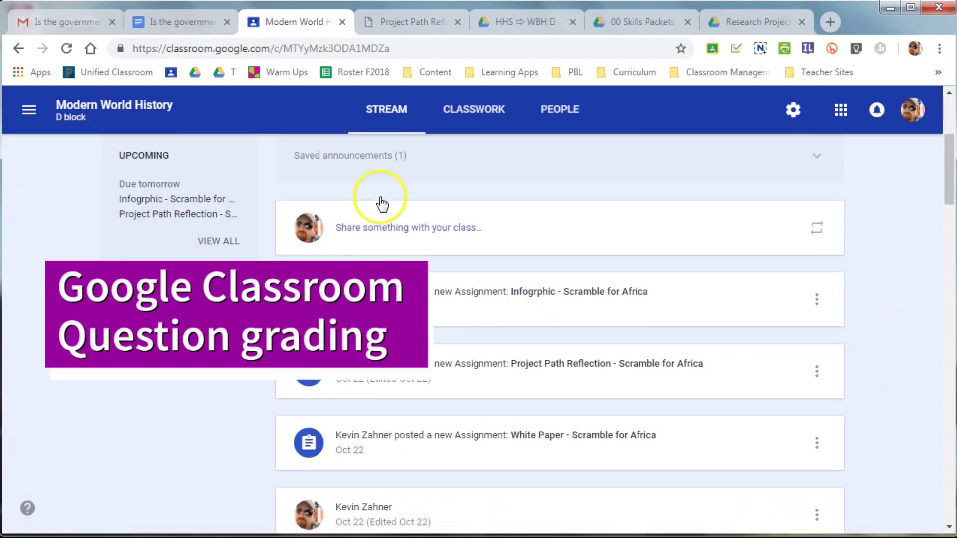
pyautogui.click(489, 124)
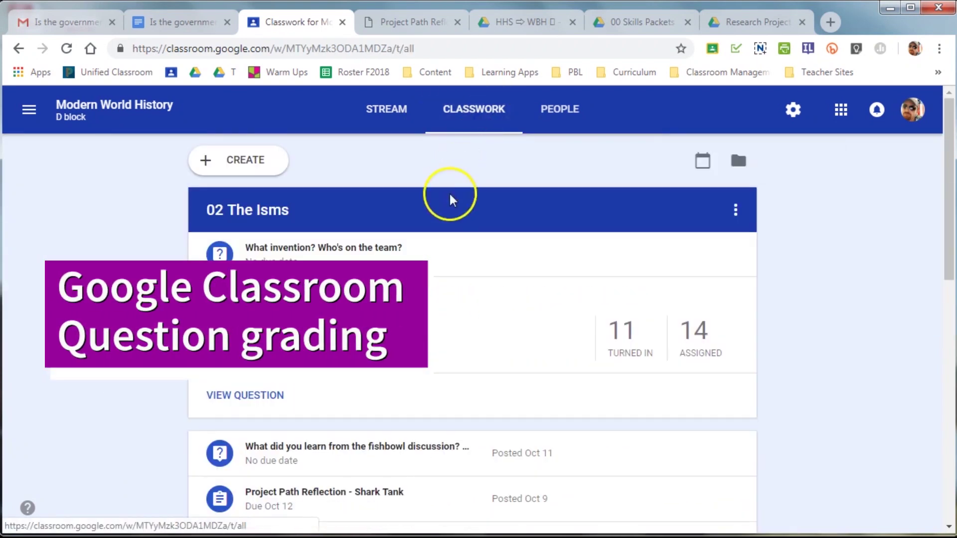
pyautogui.click(449, 261)
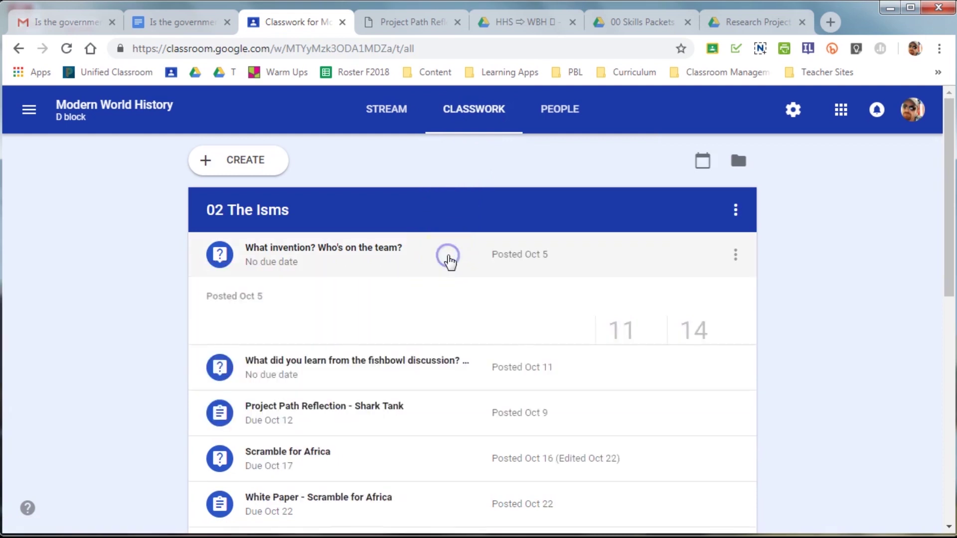
pyautogui.scroll(-1, 467, 321)
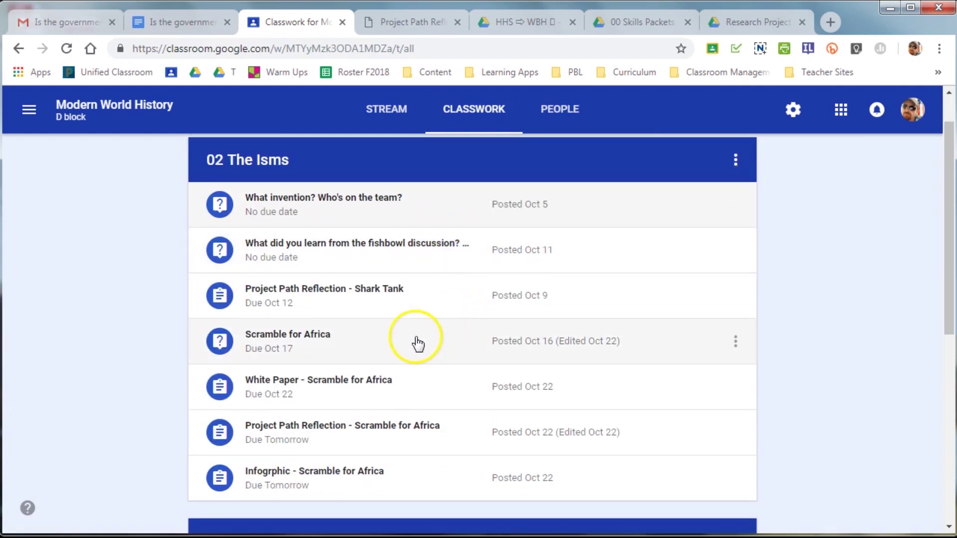
pyautogui.click(363, 338)
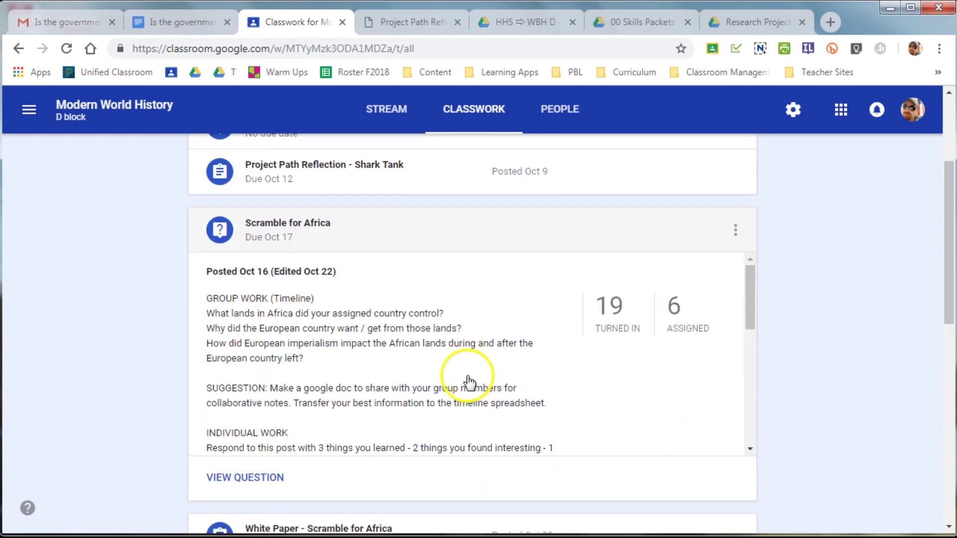
# Select the INDIVIDUAL WORK instructions paragraph in the question details.
pyautogui.scroll(-1, 467, 382)
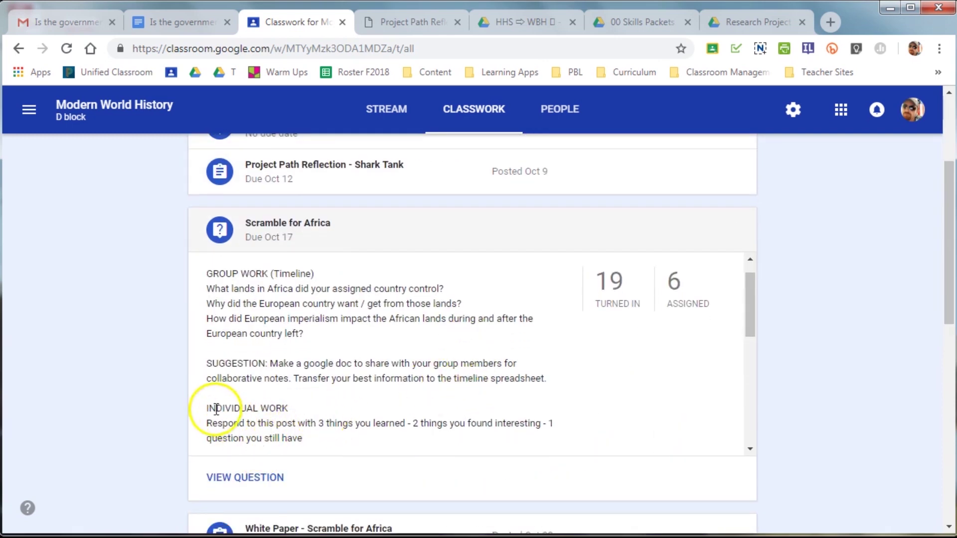
pyautogui.moveTo(312, 438); pyautogui.dragTo(205, 419)
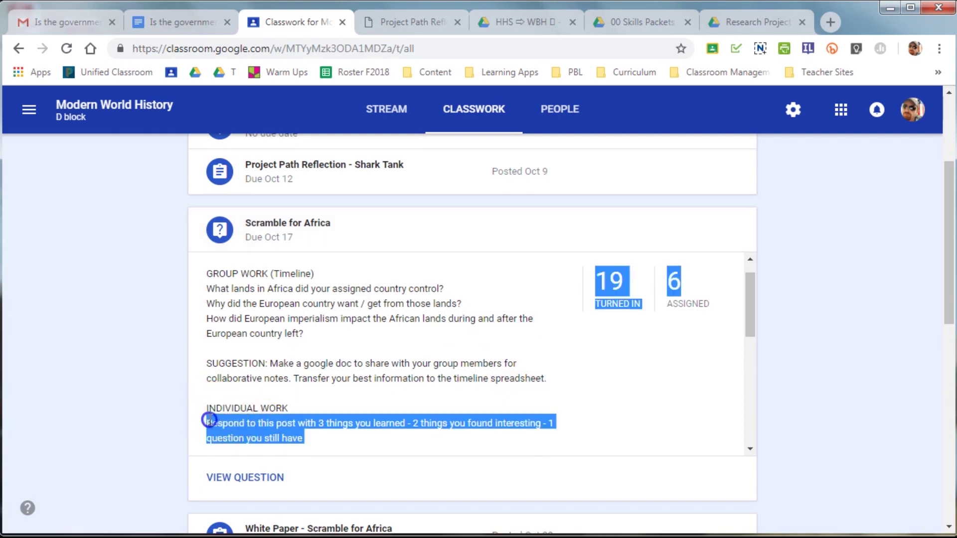
pyautogui.click(205, 414)
pyautogui.tripleClick(208, 408)
pyautogui.click(208, 408)
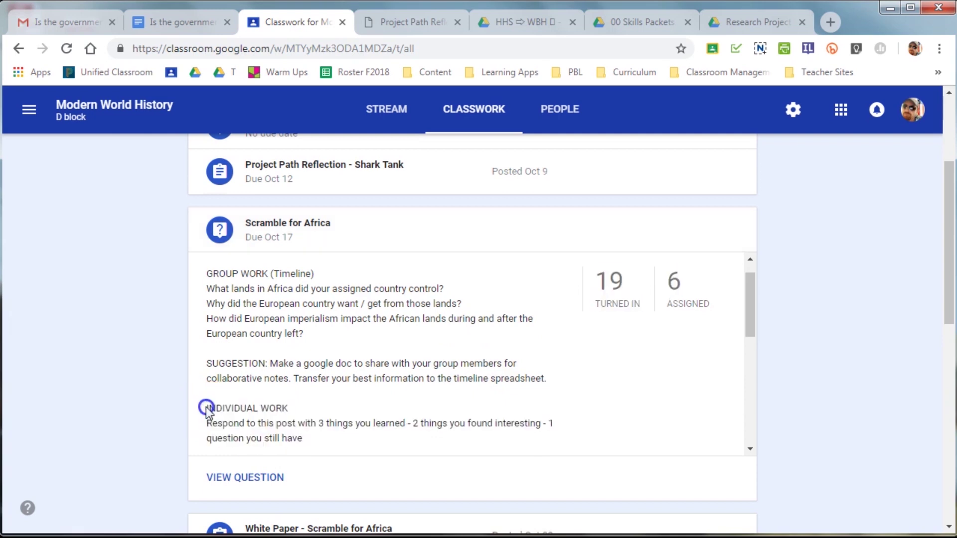
pyautogui.tripleClick(207, 409)
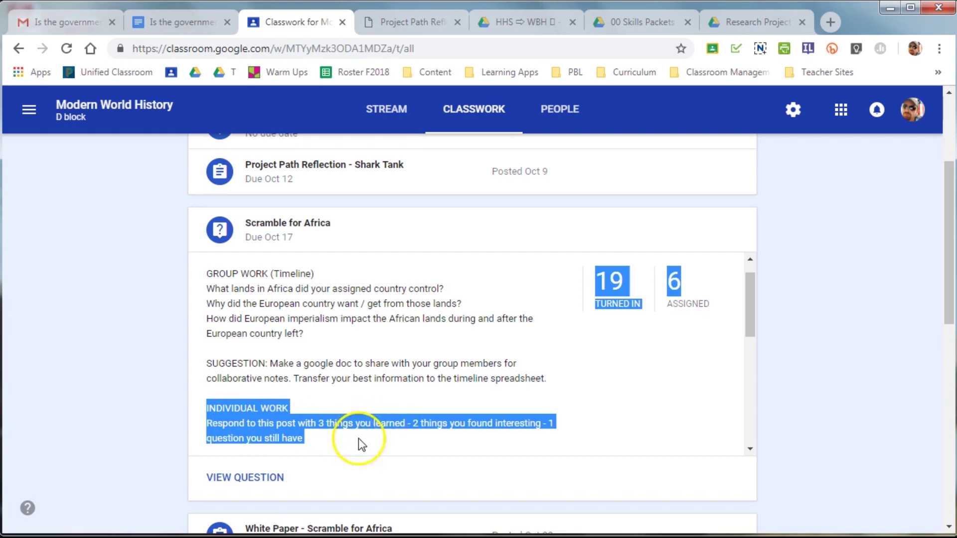
pyautogui.click(596, 354)
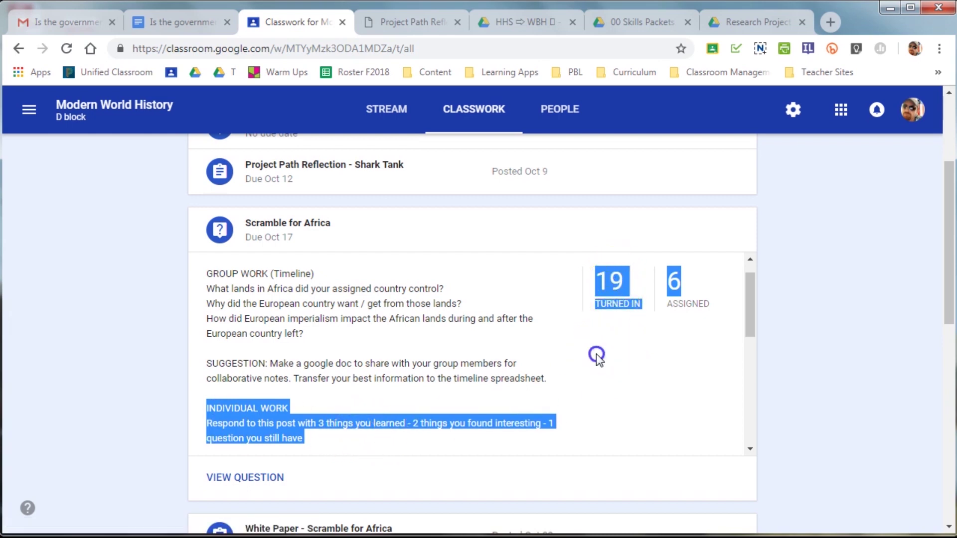
# Open the 19 turned-in answers and post a private comment suggesting Ethiopia as an example nation.
pyautogui.click(615, 282)
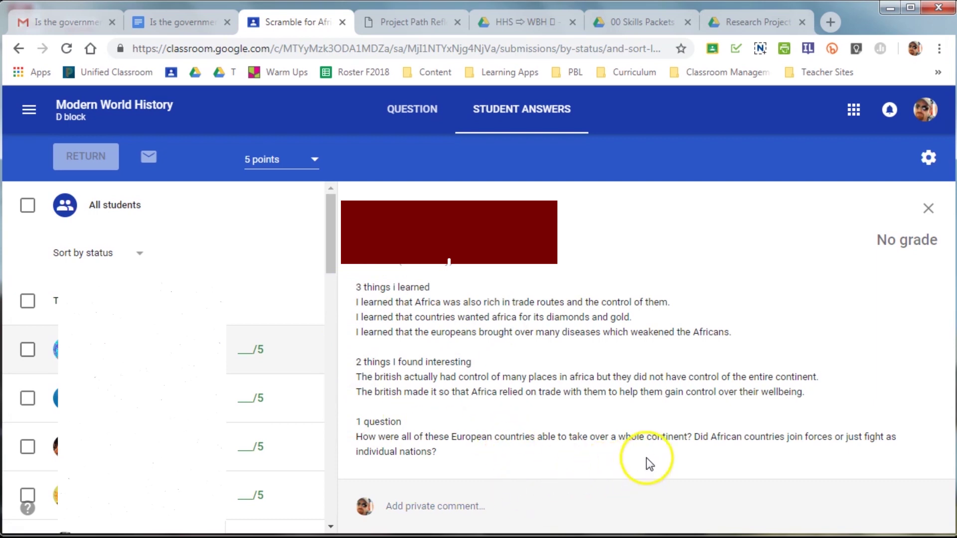
pyautogui.click(446, 506)
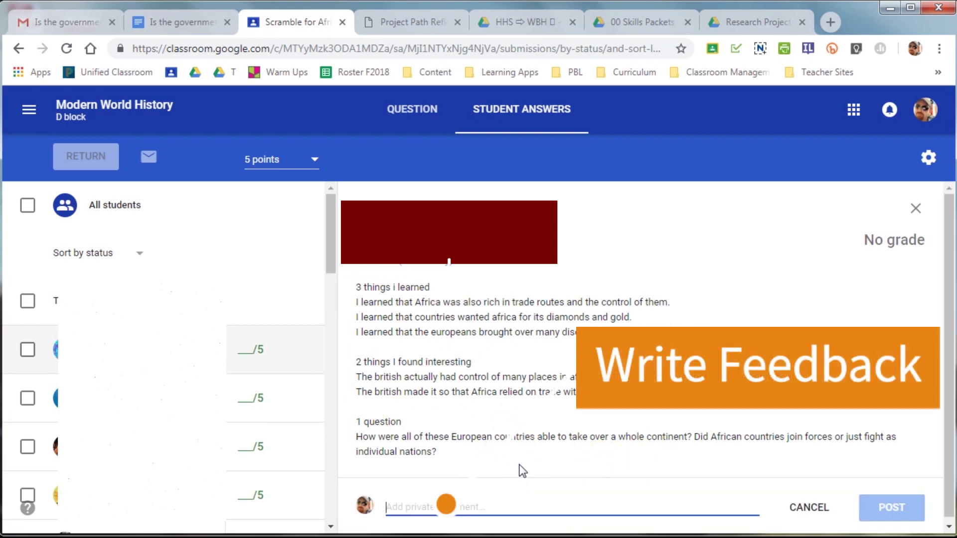
pyautogui.click(522, 471)
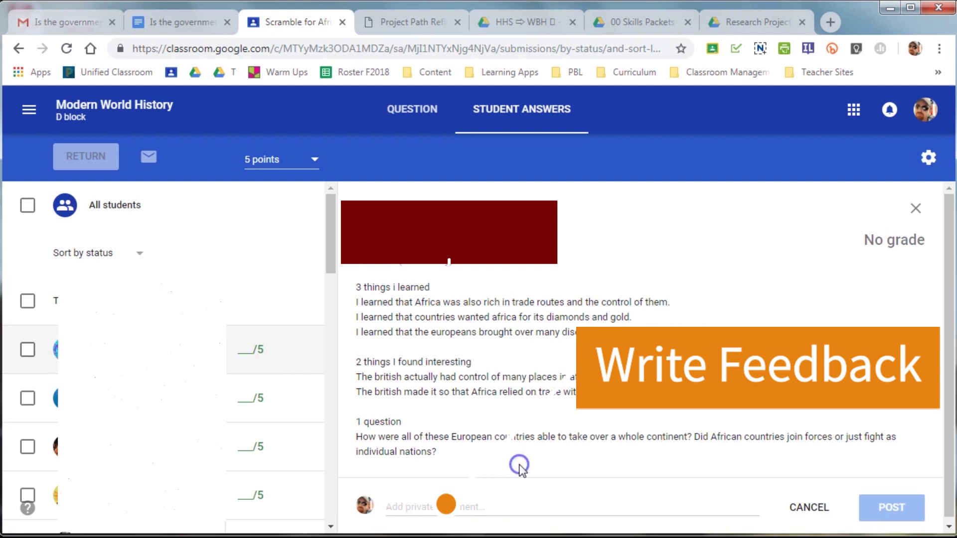
pyautogui.click(457, 502)
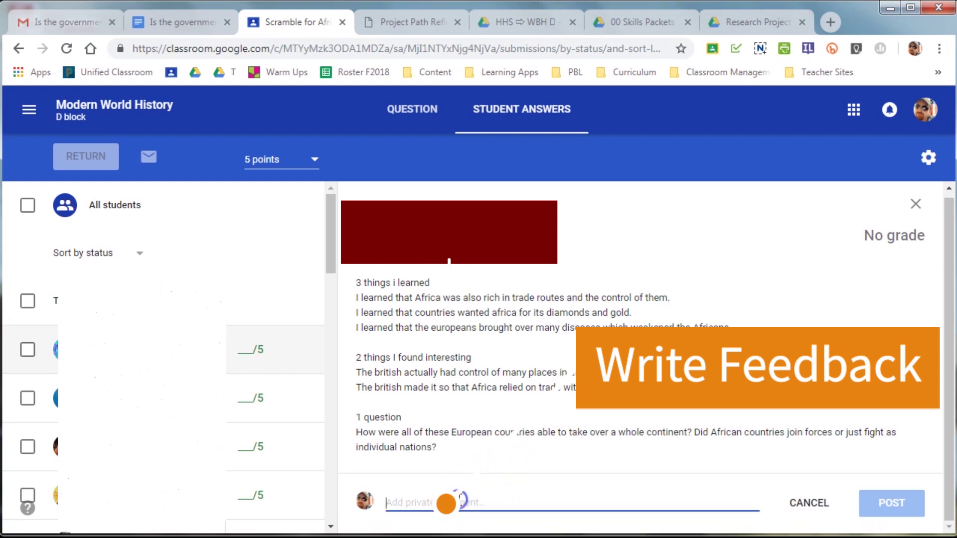
pyautogui.write('Your questions are interesting.')
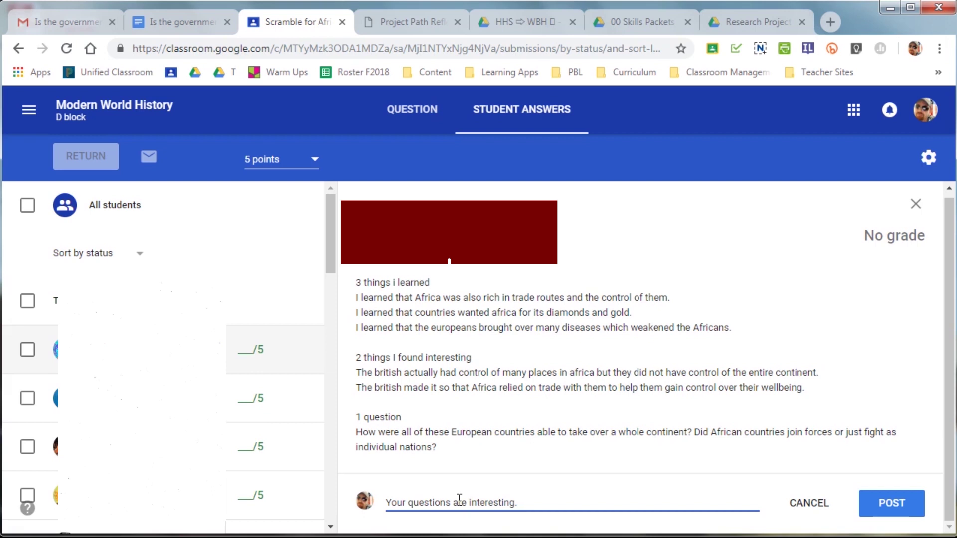
pyautogui.click(499, 450)
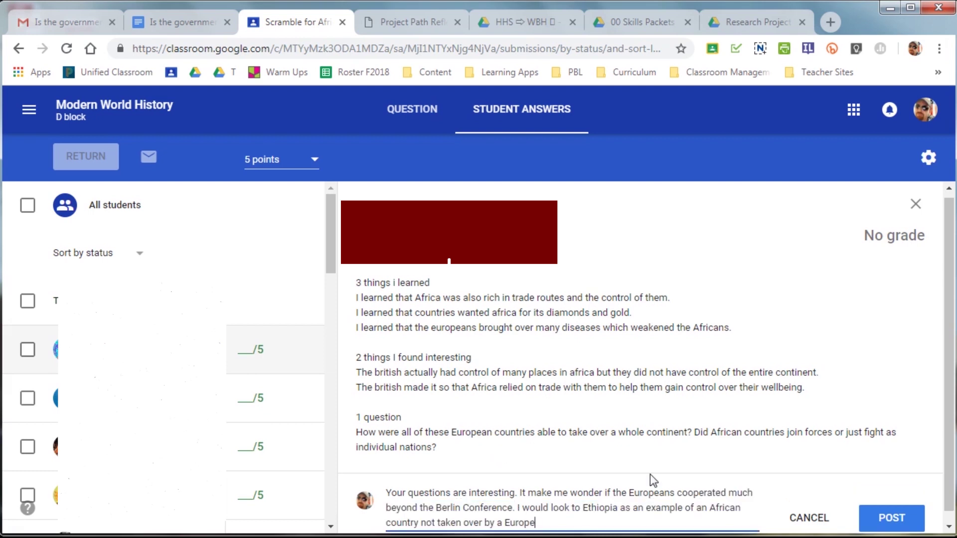
pyautogui.write('n nation.')
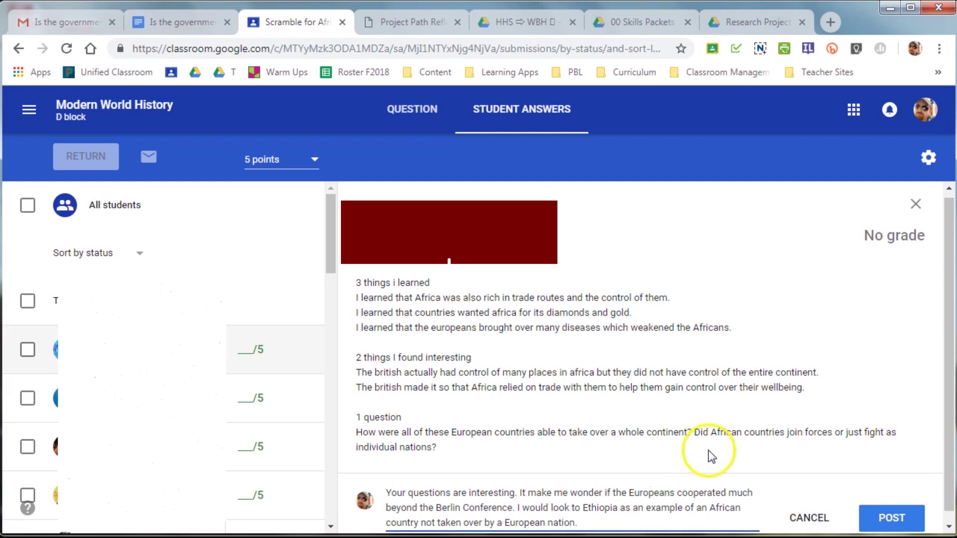
pyautogui.click(890, 520)
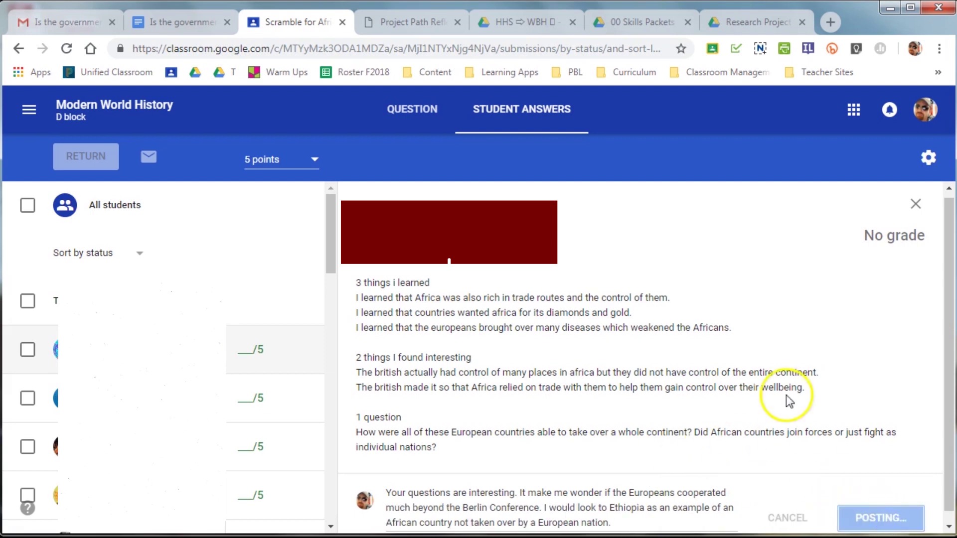
# Give the first student a draft grade of 5, then cancel returning the work.
pyautogui.click(234, 361)
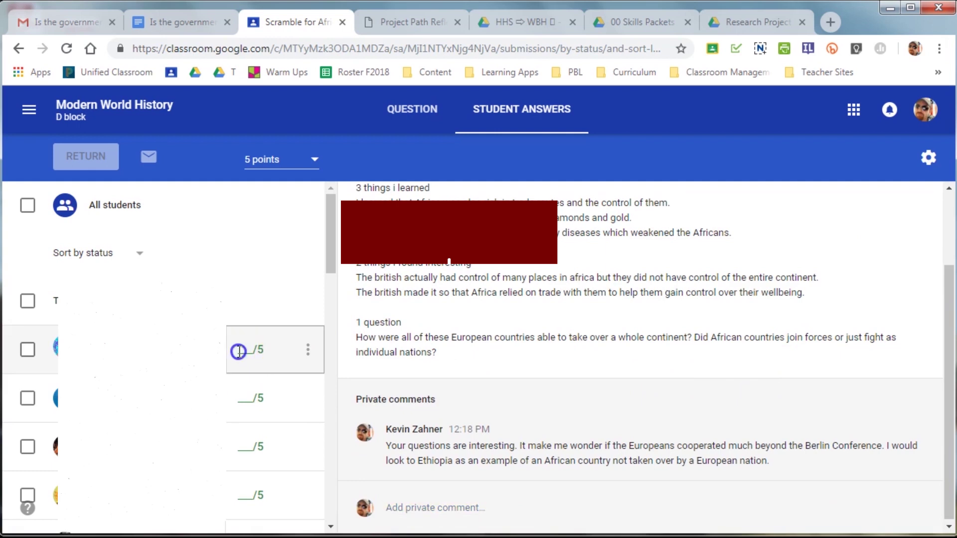
pyautogui.write('5')
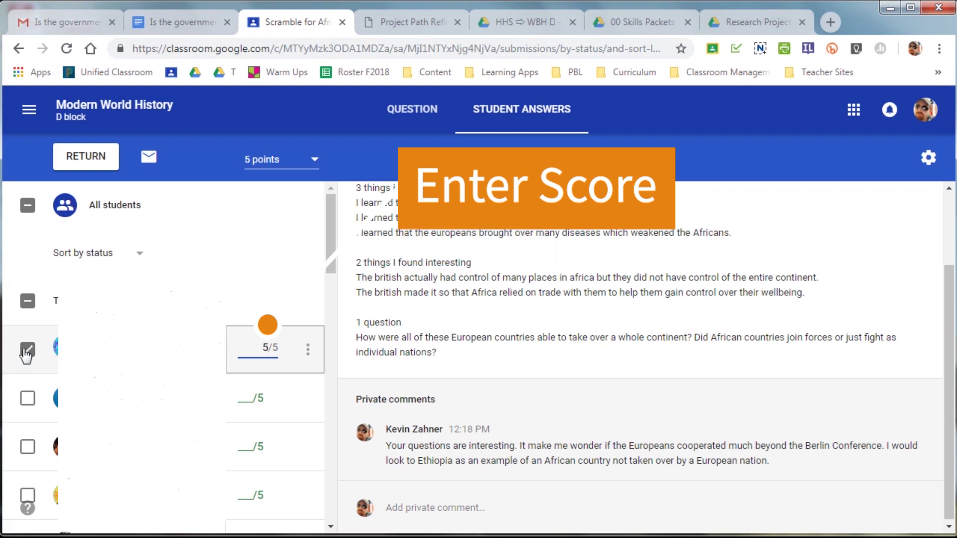
pyautogui.click(80, 165)
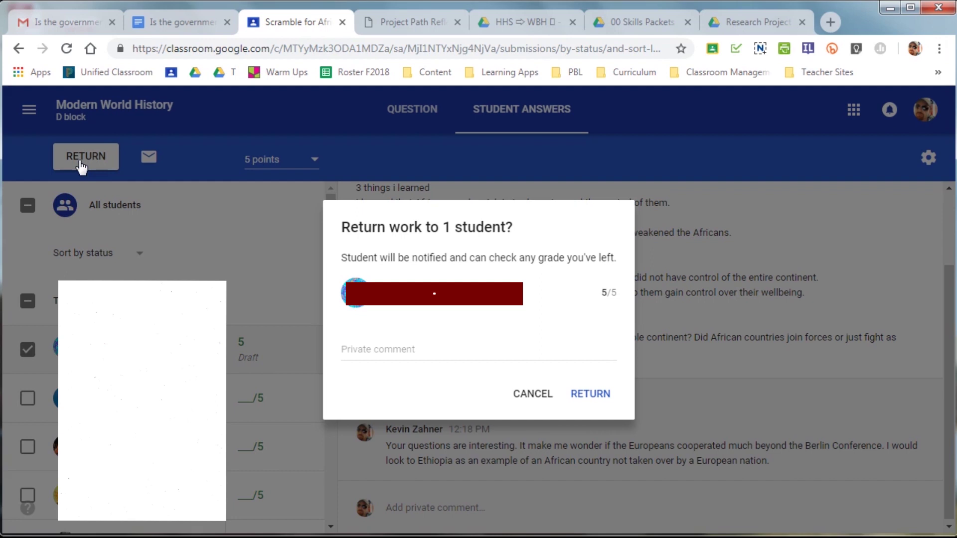
pyautogui.click(363, 352)
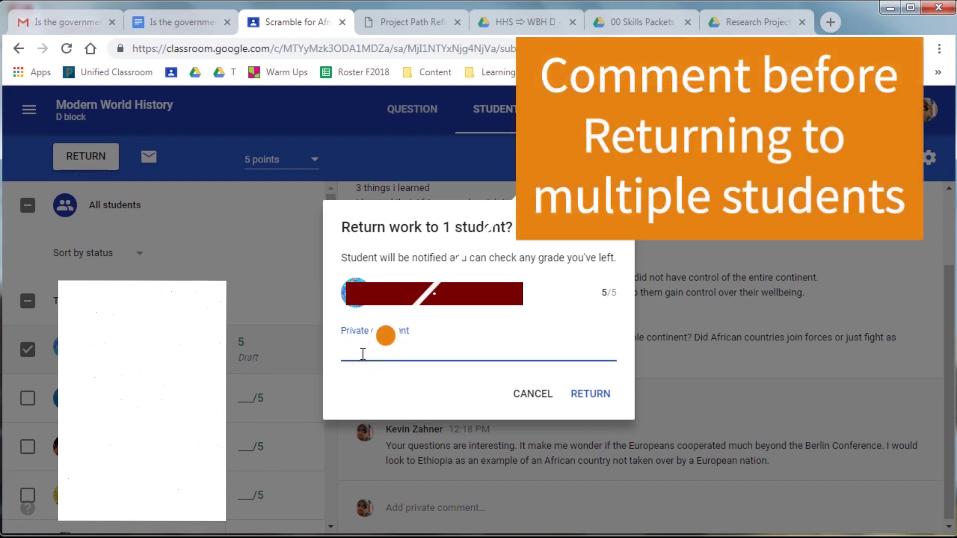
pyautogui.write('This goes to all students ...')
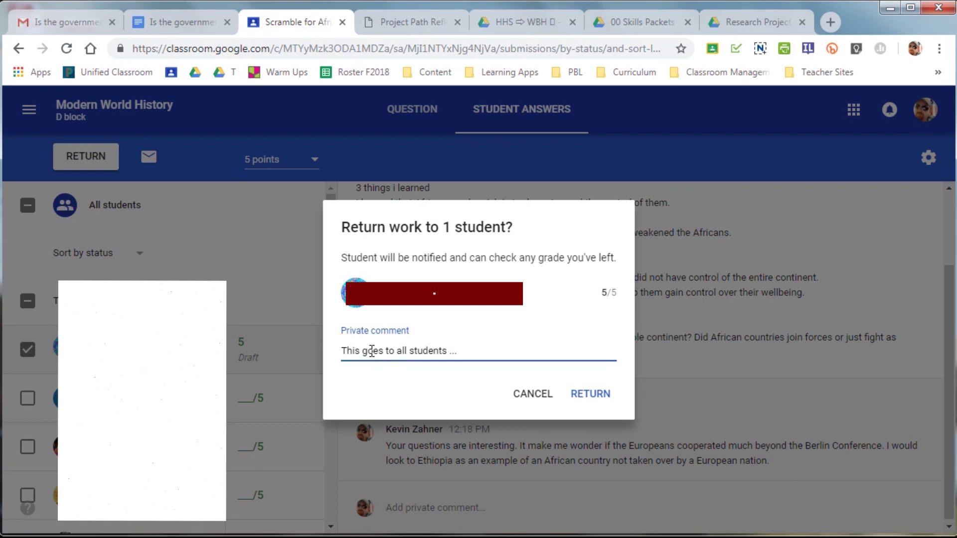
pyautogui.tripleClick(370, 352)
pyautogui.press('BackSpace')
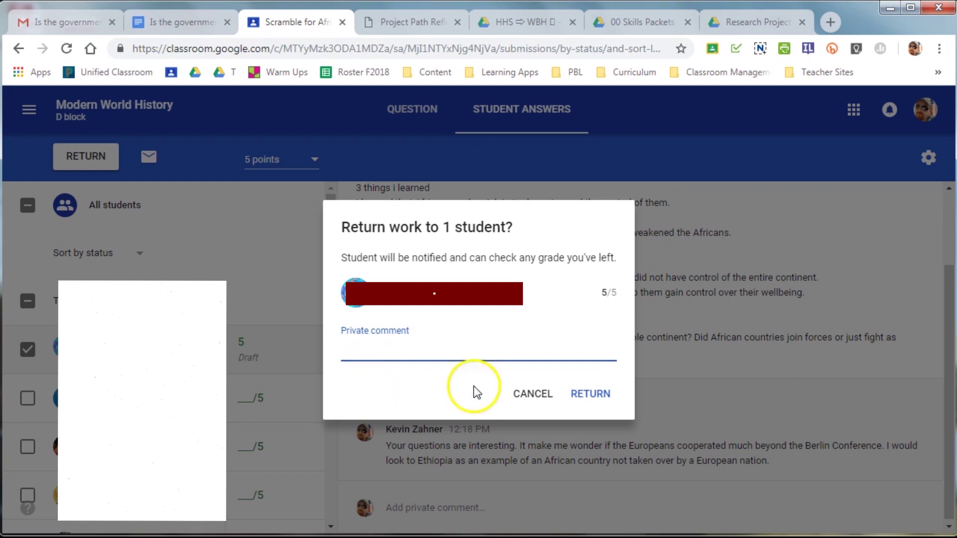
pyautogui.click(526, 397)
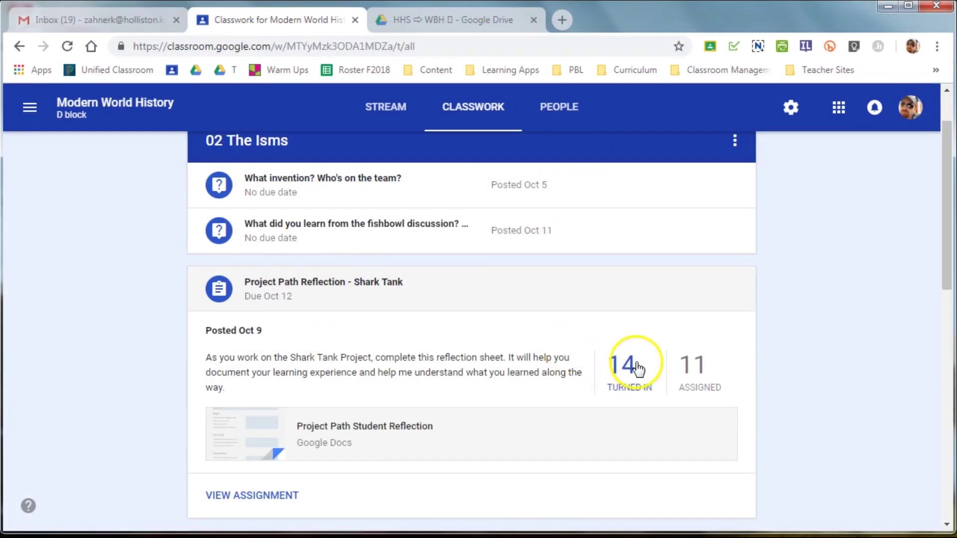
# Open the student's Project Path Reflection document and copy 'Interesting ideas' from the comment bank.
pyautogui.click(636, 372)
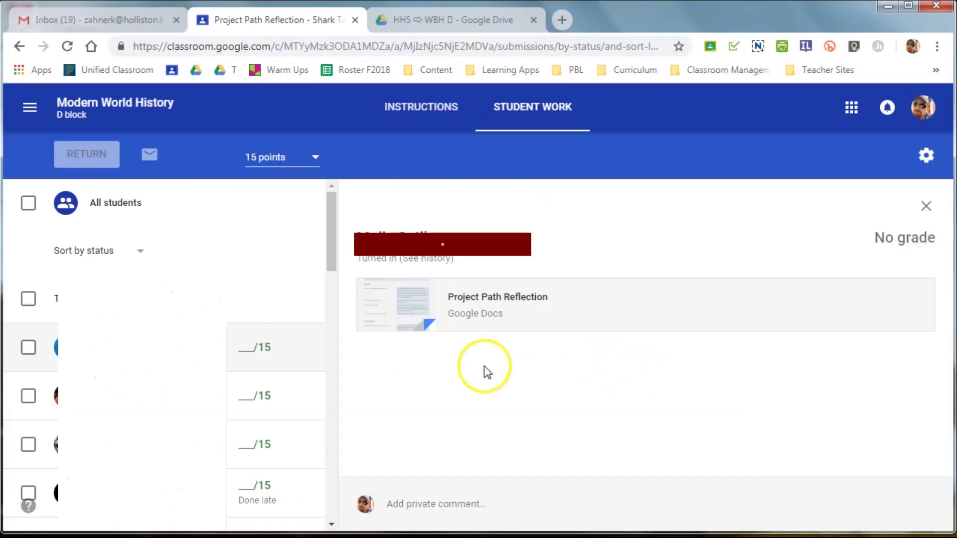
pyautogui.click(499, 303)
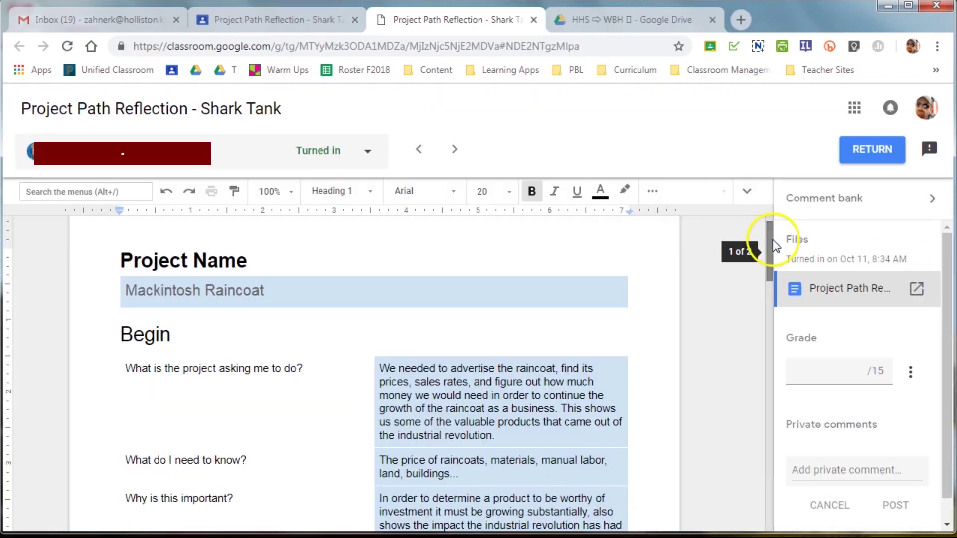
pyautogui.moveTo(773, 239); pyautogui.dragTo(767, 257)
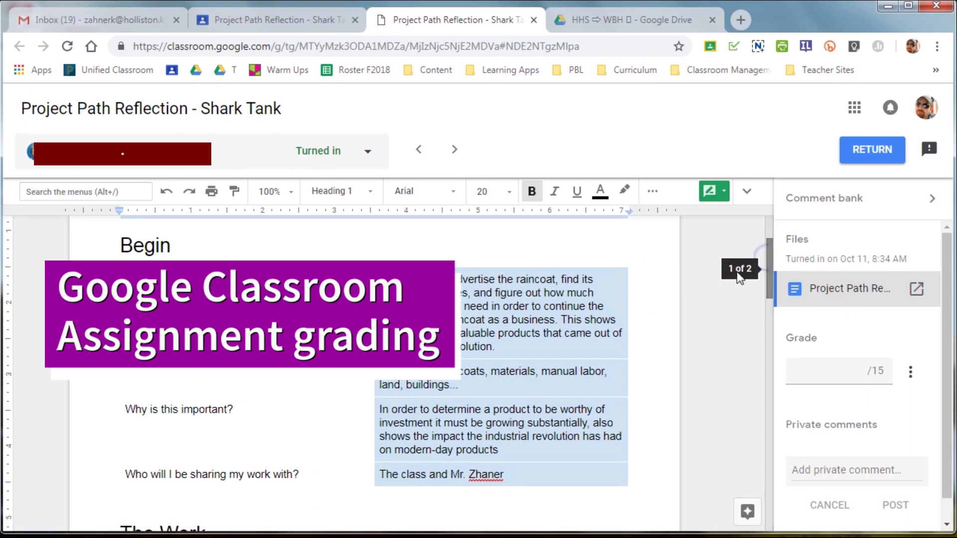
pyautogui.click(616, 320)
pyautogui.click(854, 214)
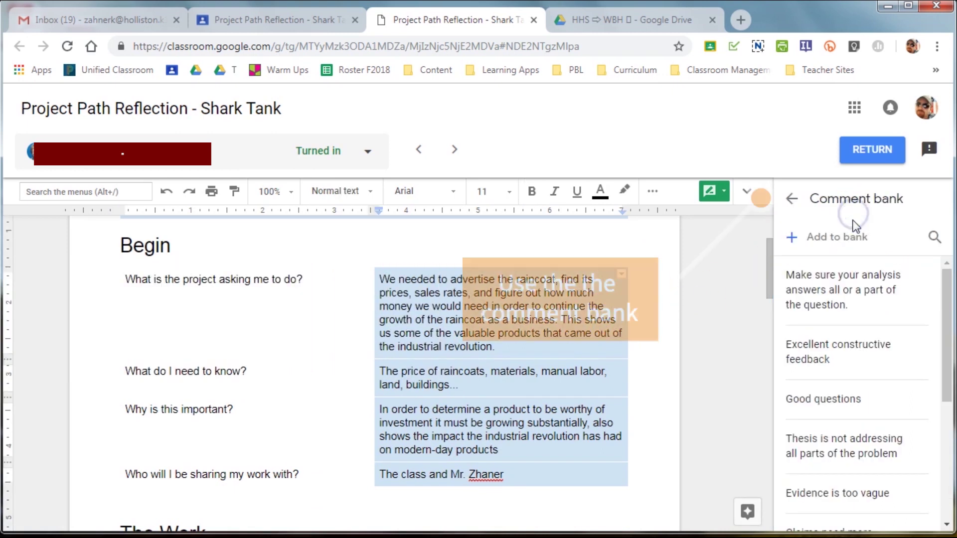
pyautogui.scroll(-4, 864, 392)
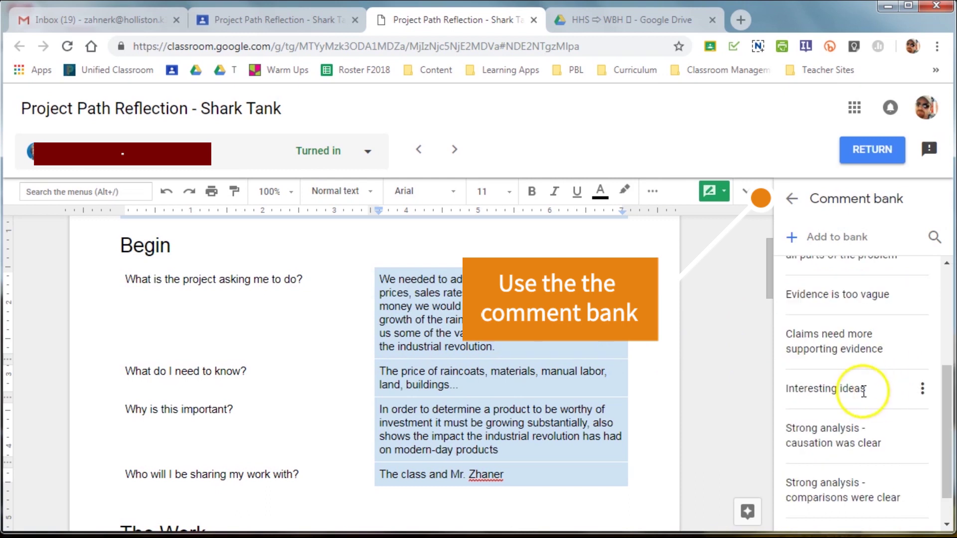
pyautogui.click(922, 389)
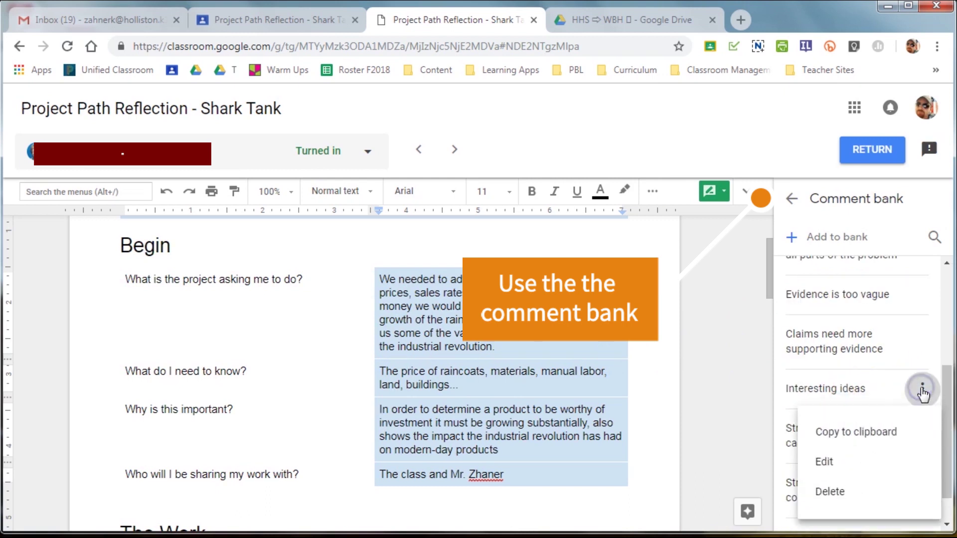
pyautogui.click(857, 434)
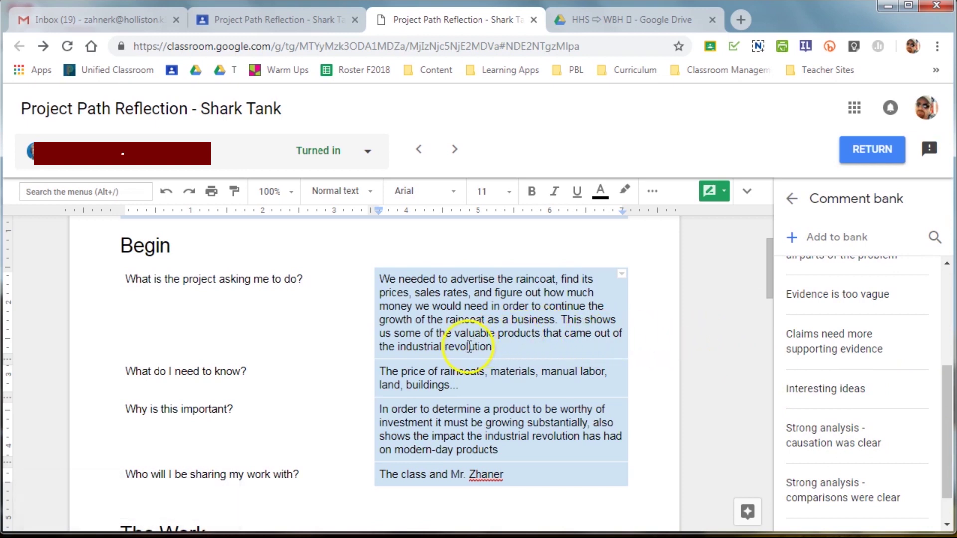
# Post an 'Interesting ideas' comment on the word 'business'.
pyautogui.doubleClick(532, 320)
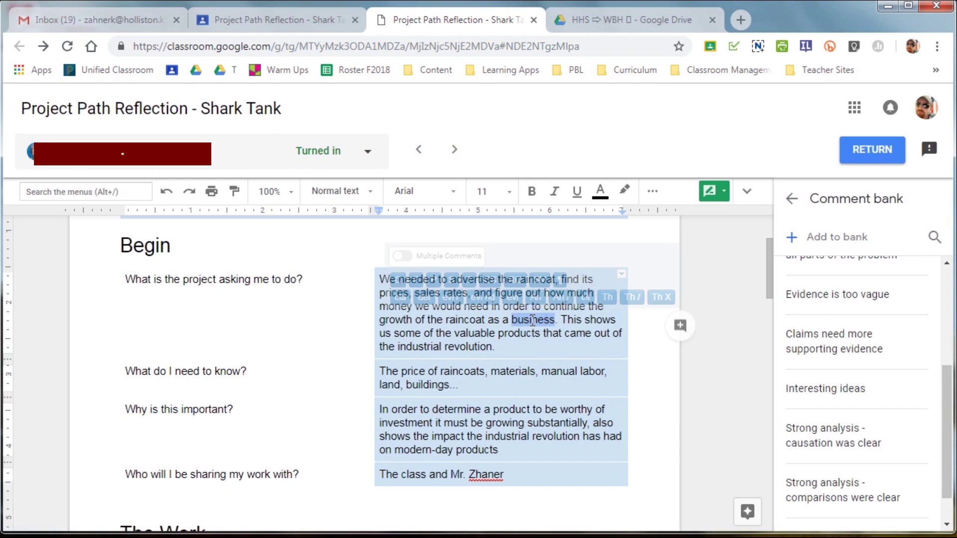
pyautogui.click(683, 326)
pyautogui.hotkey('ctrl', 'v')
pyautogui.click(666, 408)
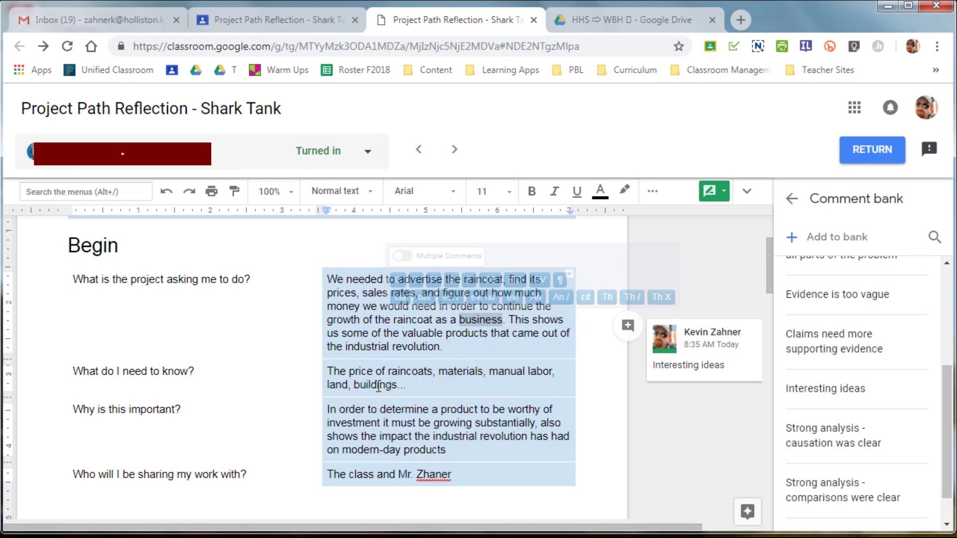
pyautogui.click(380, 384)
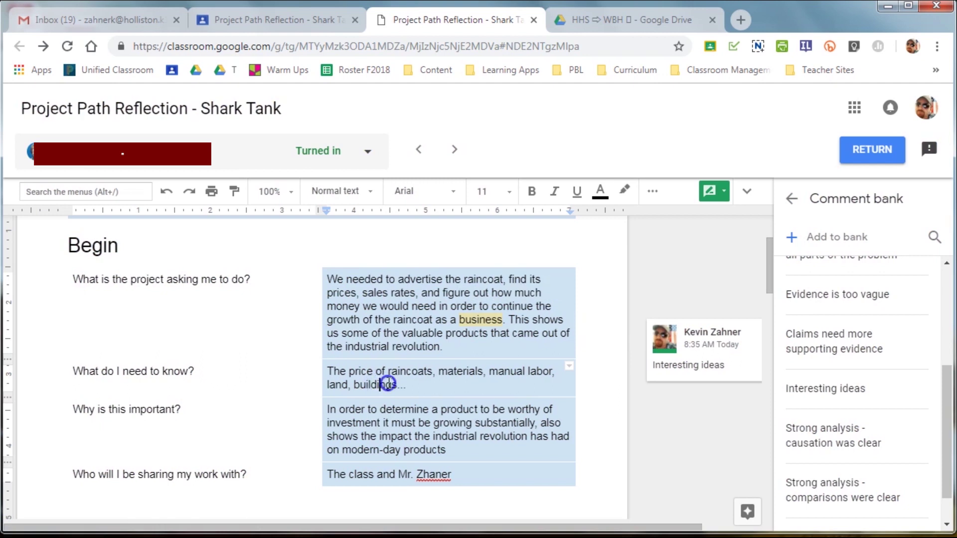
# Attach the Checkmark 'Detail needed' comment to the word 'buildings'.
pyautogui.doubleClick(388, 384)
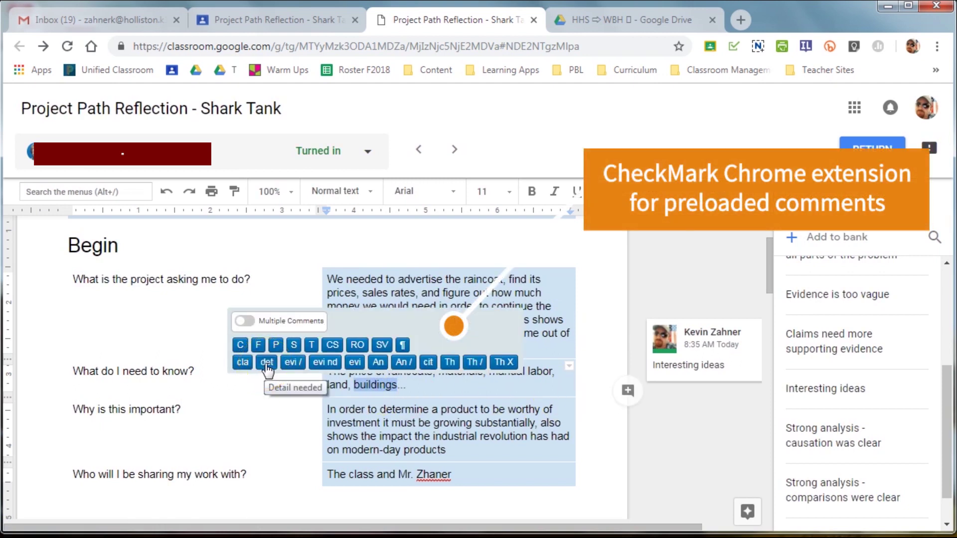
pyautogui.click(268, 368)
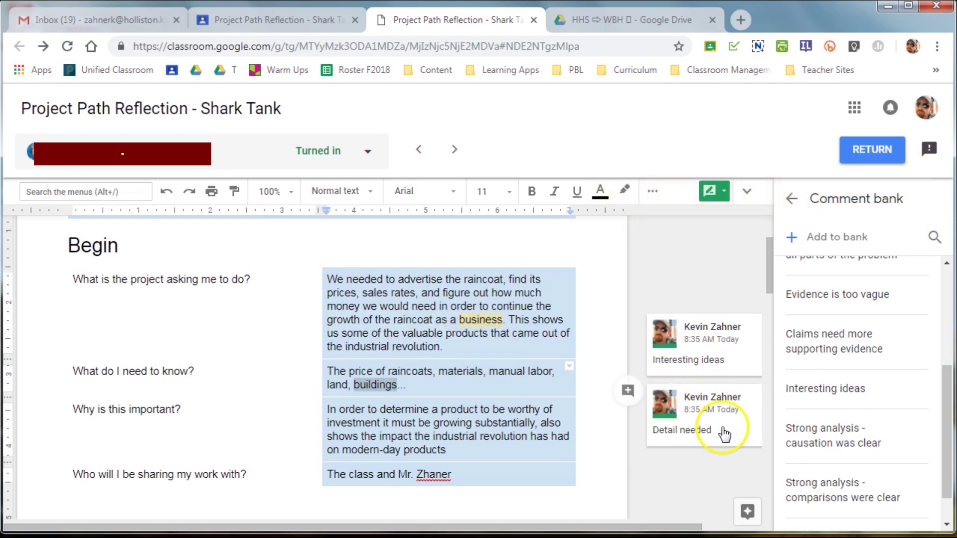
pyautogui.click(725, 432)
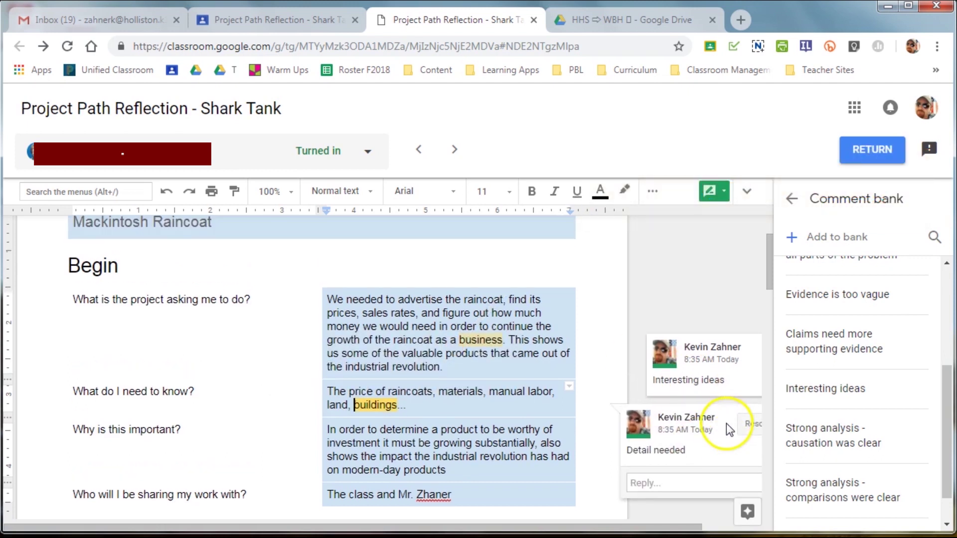
pyautogui.moveTo(678, 524); pyautogui.dragTo(733, 505)
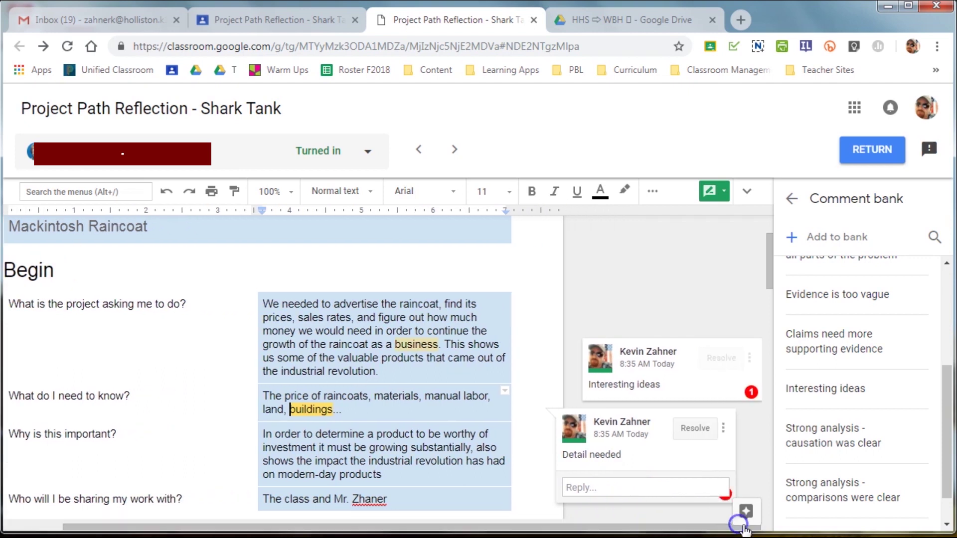
# Edit the comment to read 'Detail needed - what about the building do you need to know?'.
pyautogui.click(723, 429)
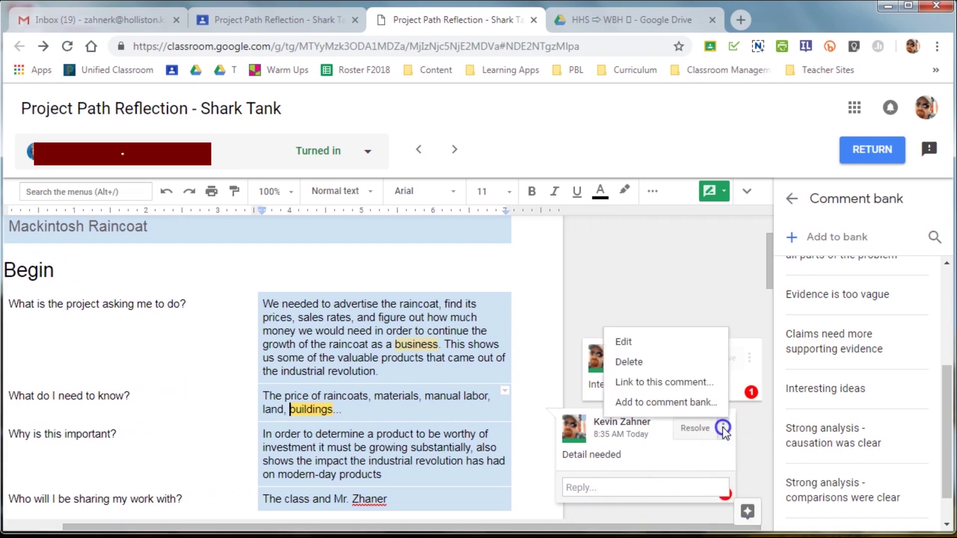
pyautogui.click(652, 348)
pyautogui.click(632, 461)
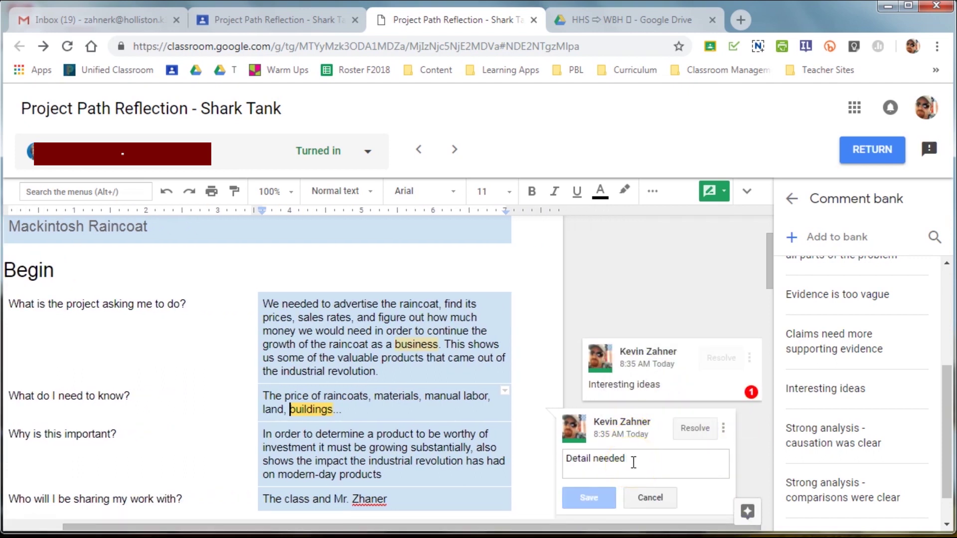
pyautogui.write('-')
pyautogui.press('BackSpace')
pyautogui.press('BackSpace')
pyautogui.write('-')
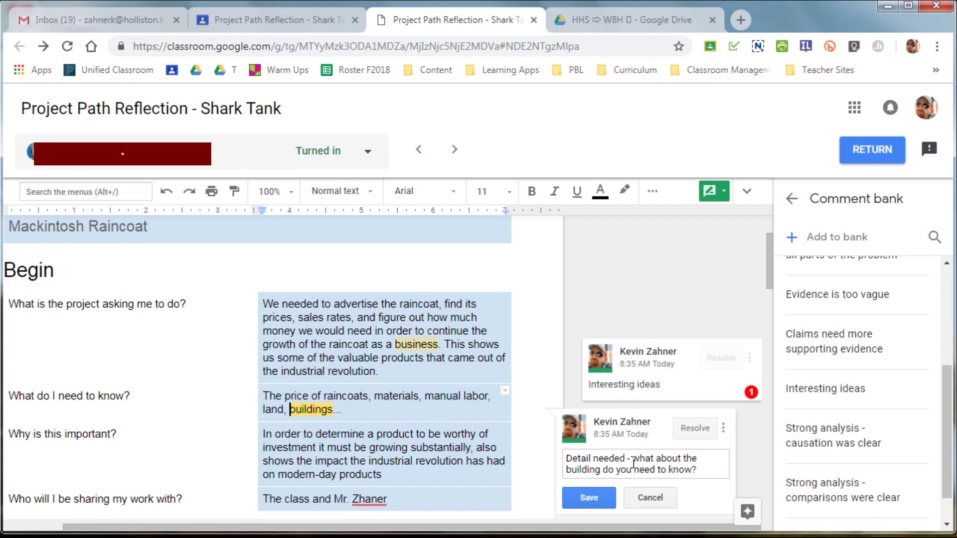
pyautogui.click(587, 497)
pyautogui.click(528, 457)
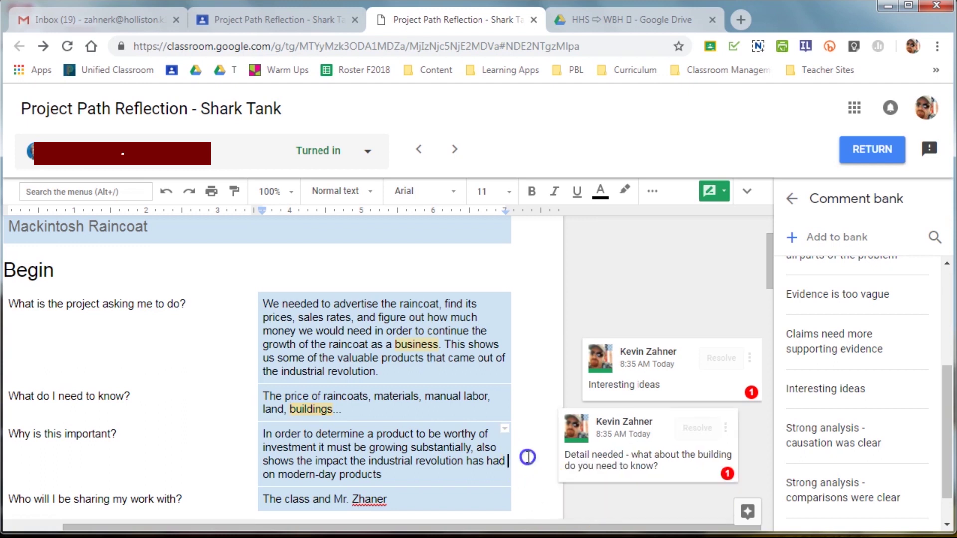
pyautogui.scroll(-2, 528, 457)
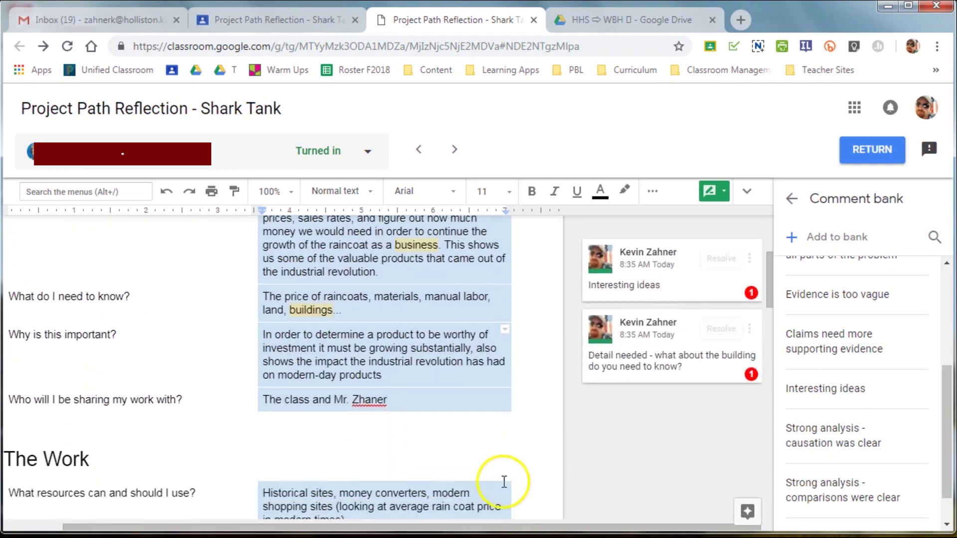
# Add a Check spelling comment on the misspelled name 'Zhaner'.
pyautogui.moveTo(456, 527); pyautogui.dragTo(397, 527)
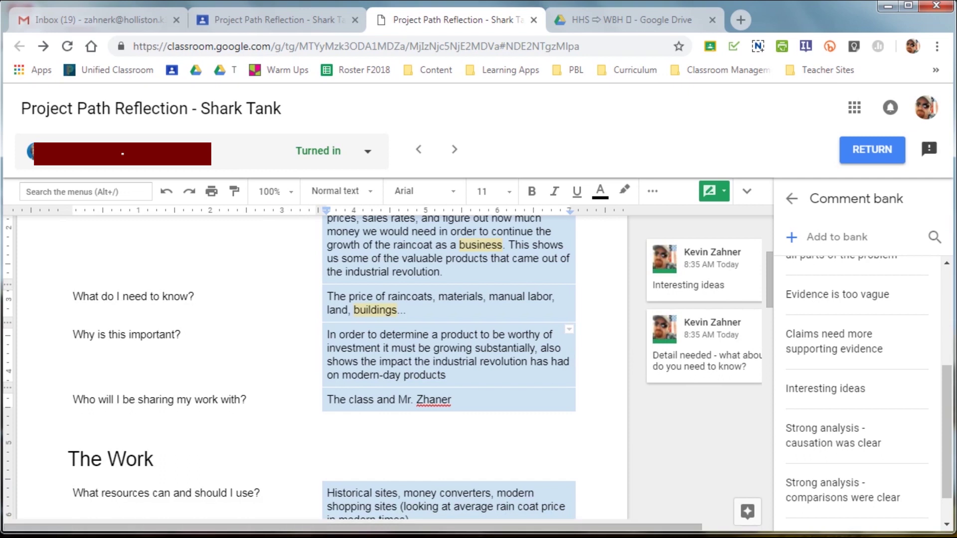
pyautogui.doubleClick(425, 399)
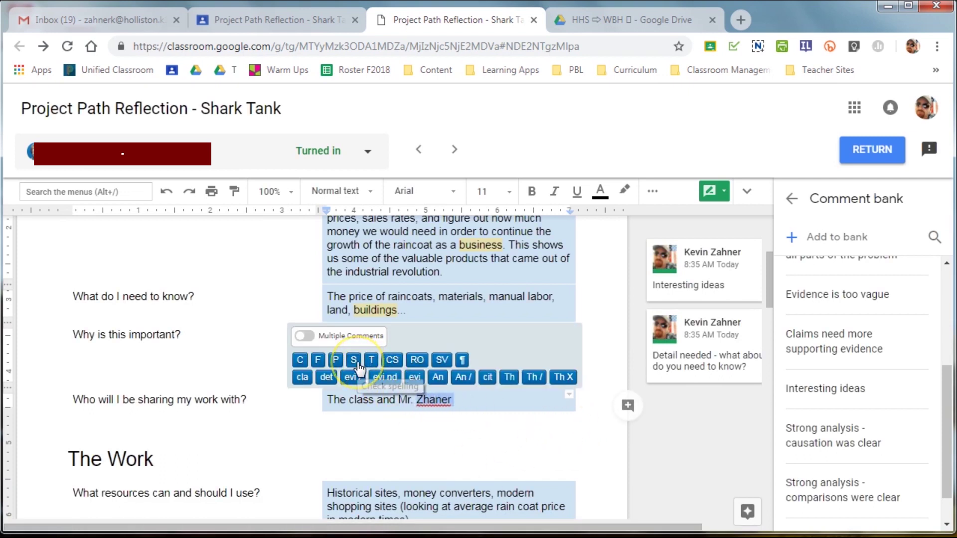
pyautogui.click(354, 360)
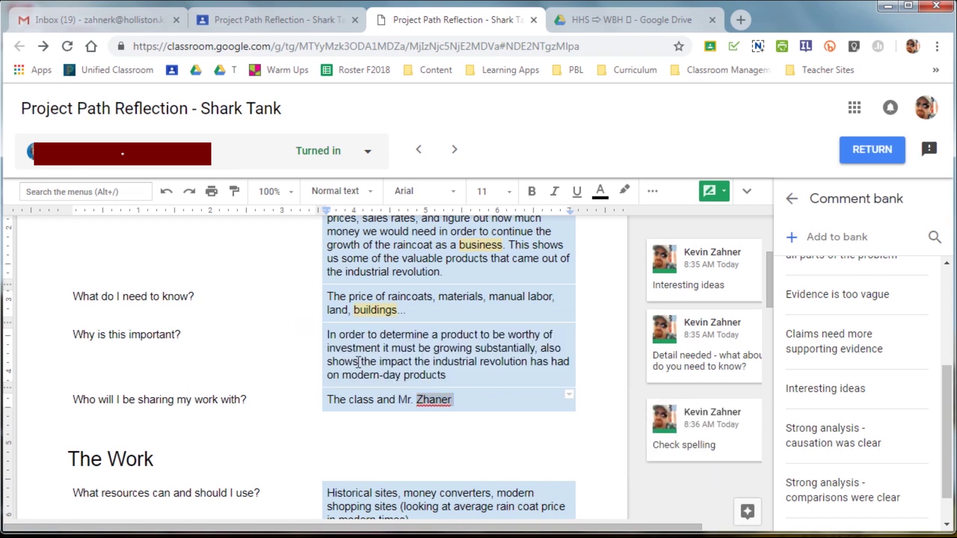
# Comment on 'benefits' with a bold first question about money investors could make.
pyautogui.scroll(-1, 857, 406)
pyautogui.scroll(-7, 362, 312)
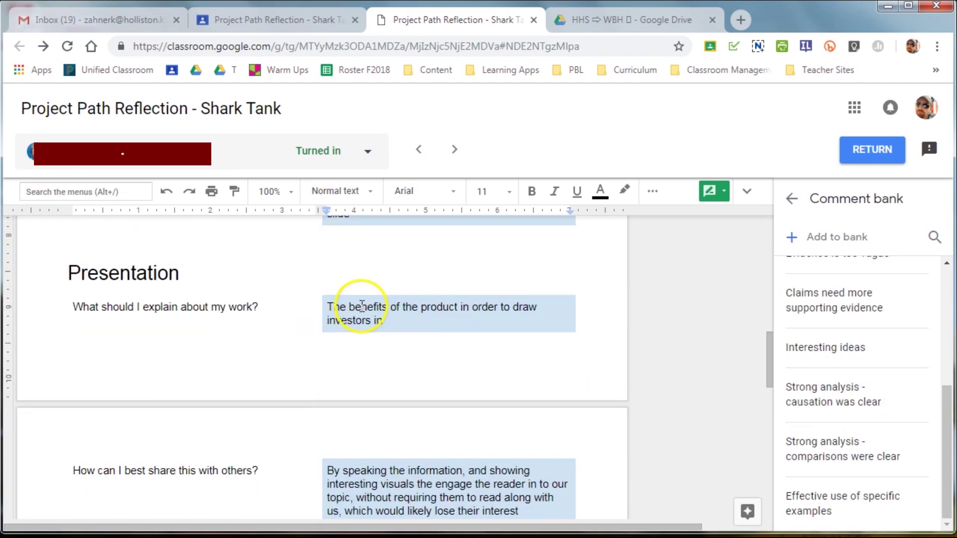
pyautogui.doubleClick(362, 304)
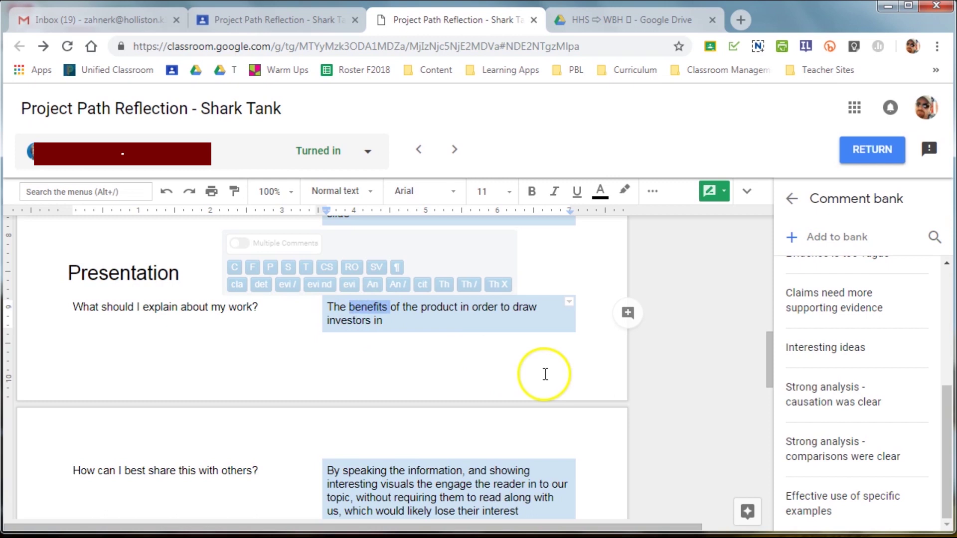
pyautogui.click(628, 313)
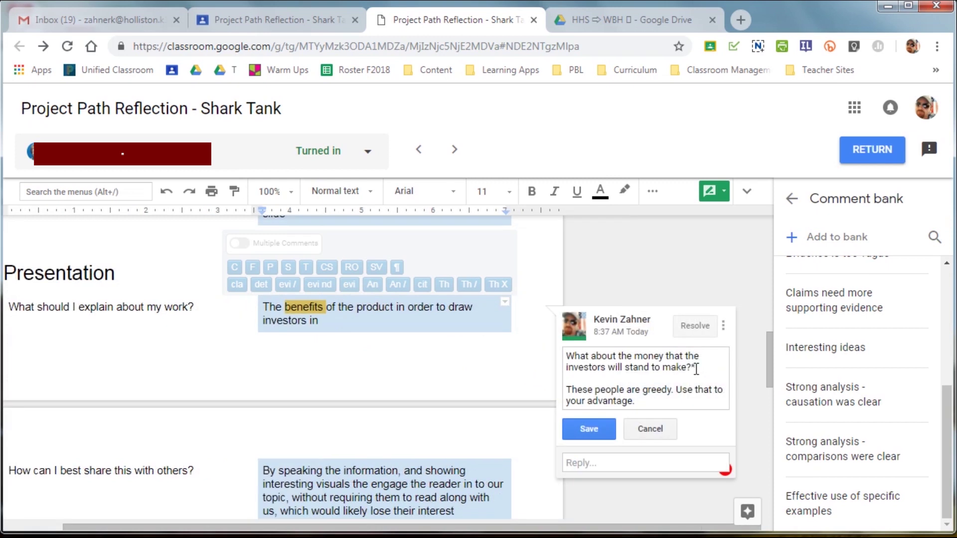
pyautogui.click(569, 356)
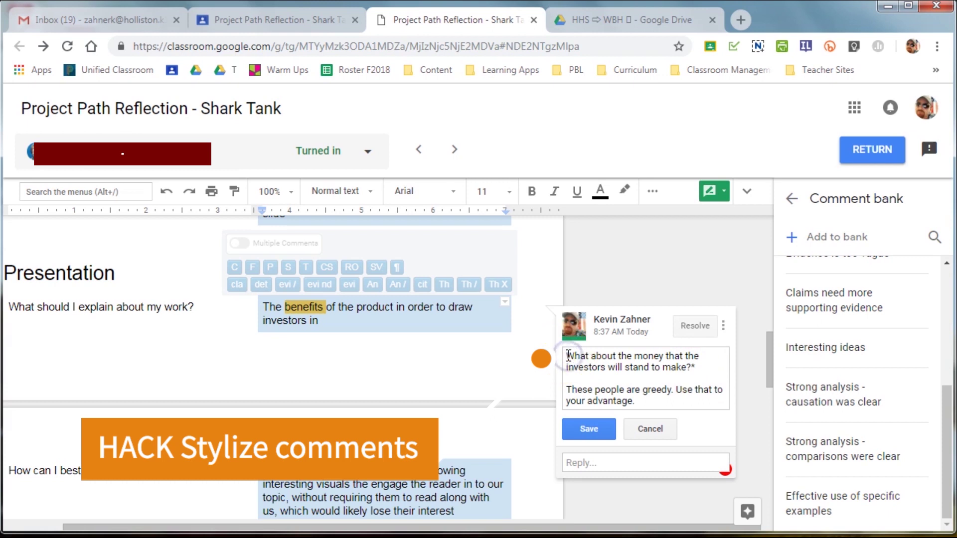
pyautogui.click(589, 429)
pyautogui.click(484, 378)
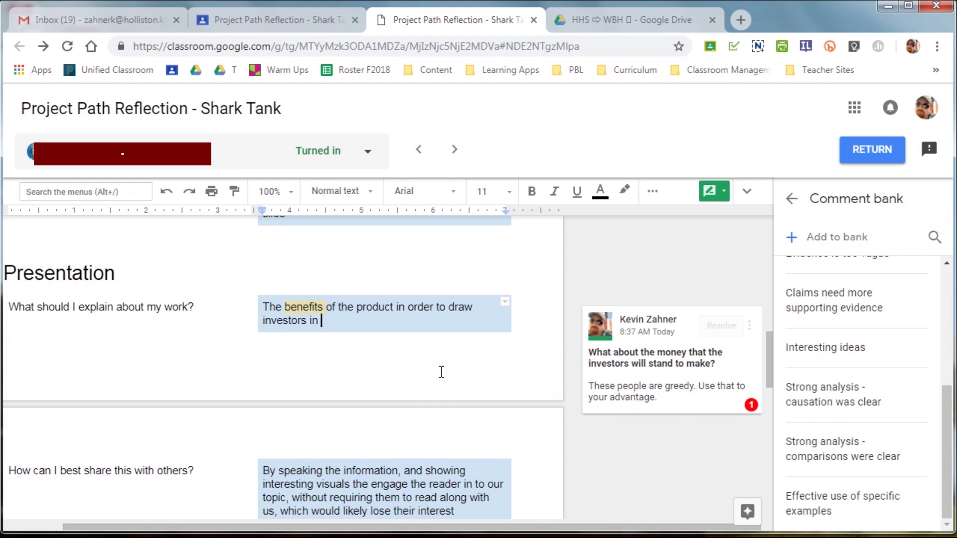
# Enter a 15/15 draft grade and post a private comment praising the focus on practiced skills.
pyautogui.click(797, 198)
pyautogui.click(852, 346)
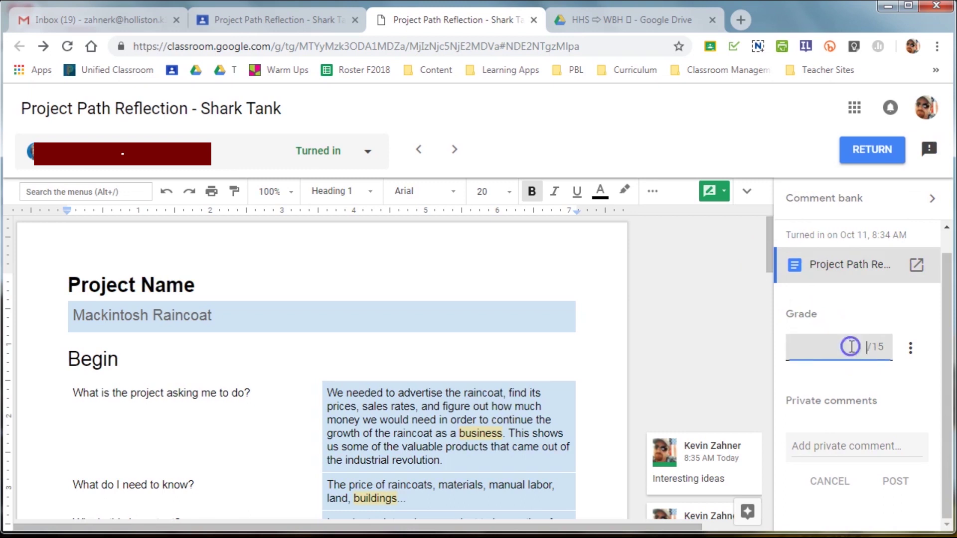
pyautogui.write('15')
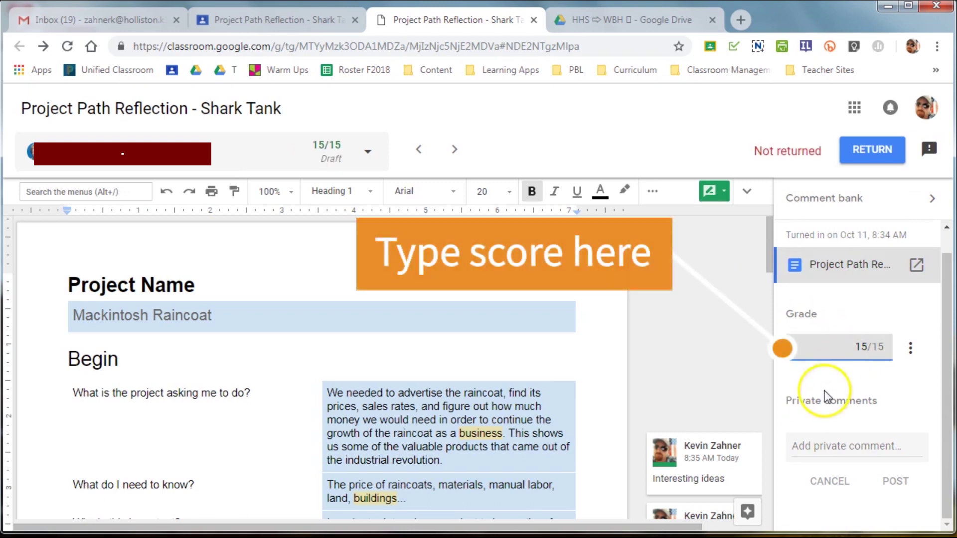
pyautogui.click(846, 449)
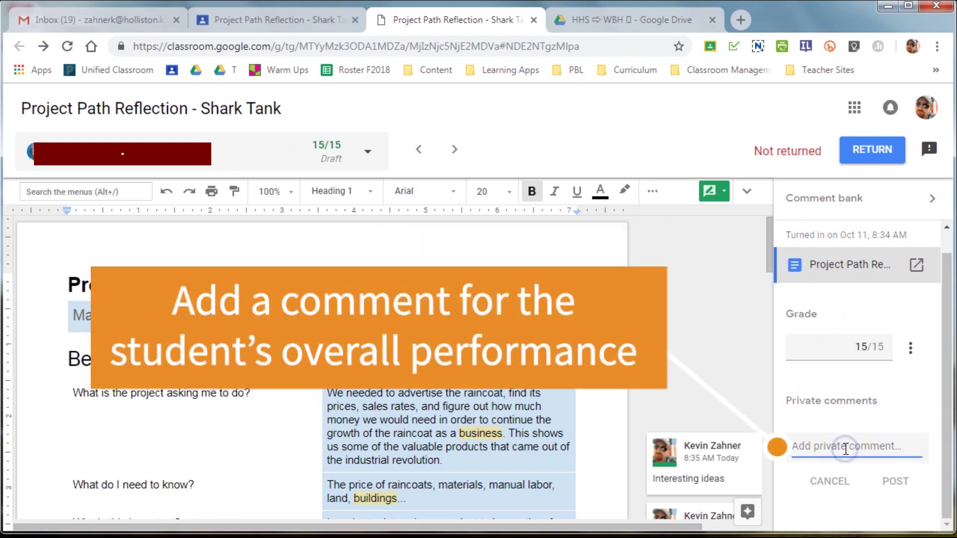
pyautogui.write('Excel')
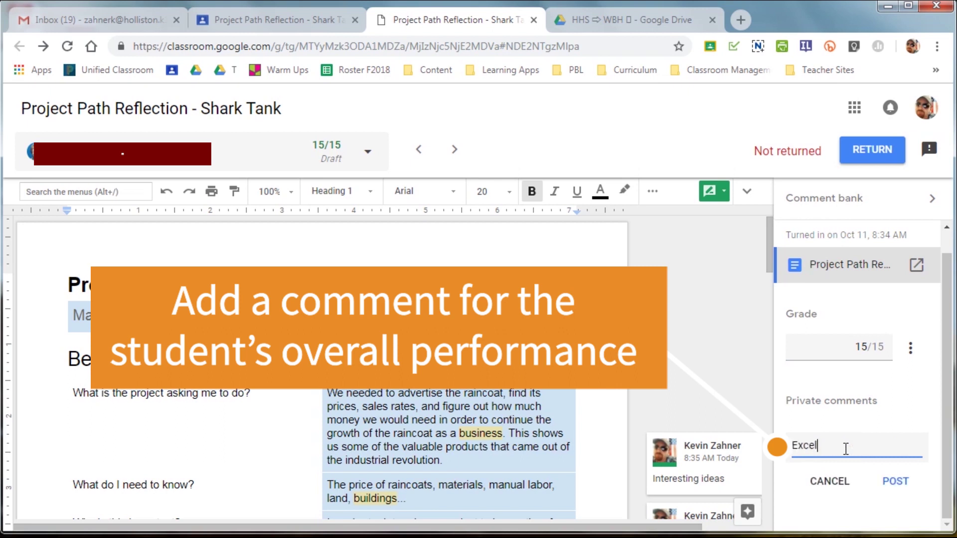
pyautogui.write('lent job! I like that you really focused your reflection on the skills you practiced.')
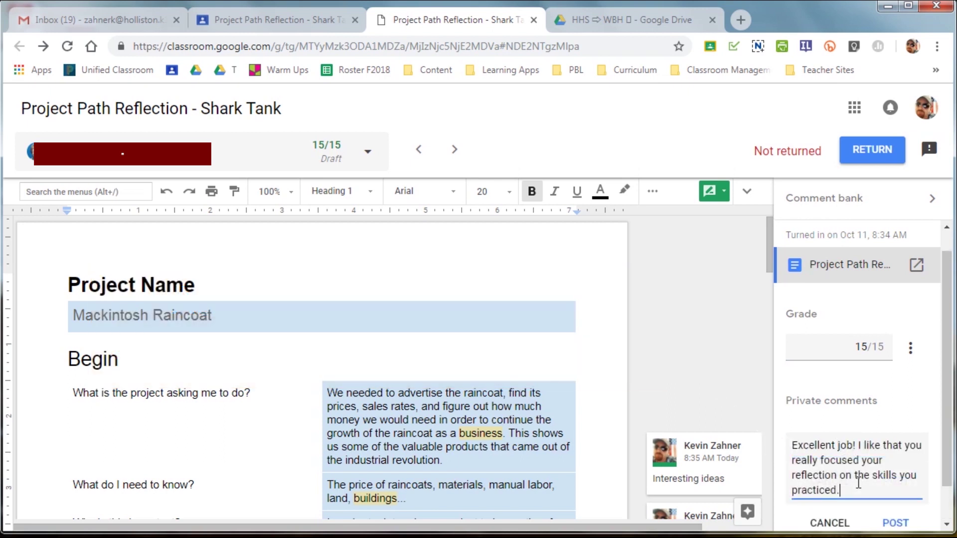
pyautogui.scroll(-1, 908, 454)
pyautogui.click(897, 481)
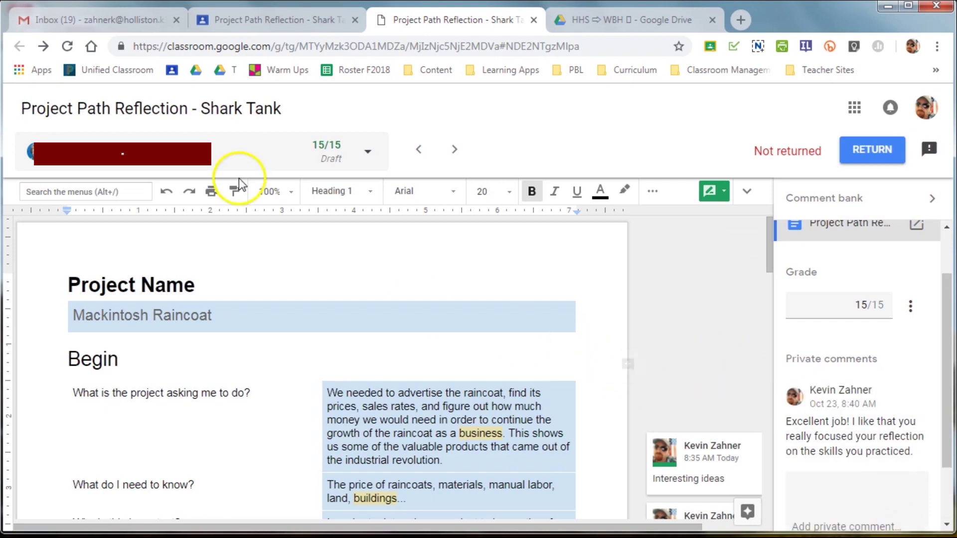
# Confirm the 15/15 grade and move to the next student's Tin Can Shark Tank submission.
pyautogui.click(462, 156)
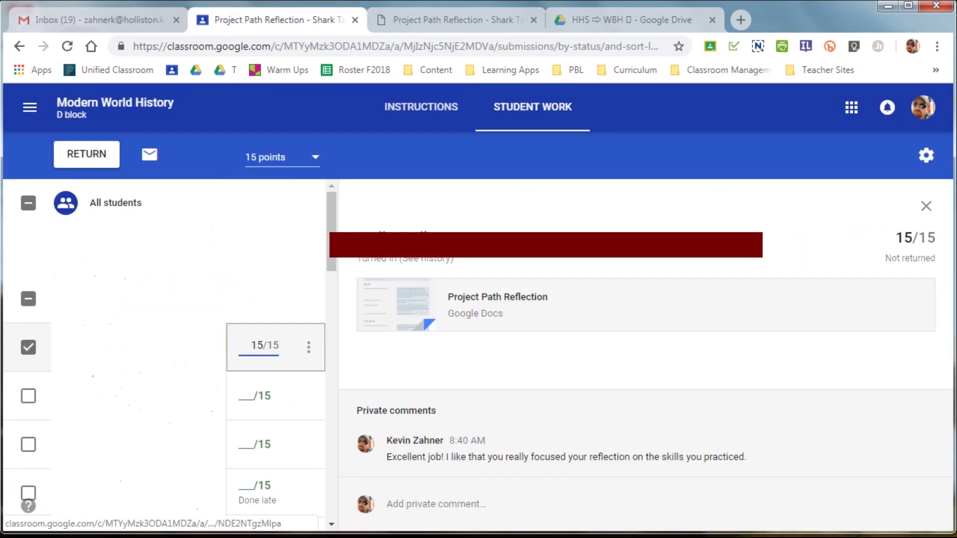
pyautogui.press('Return')
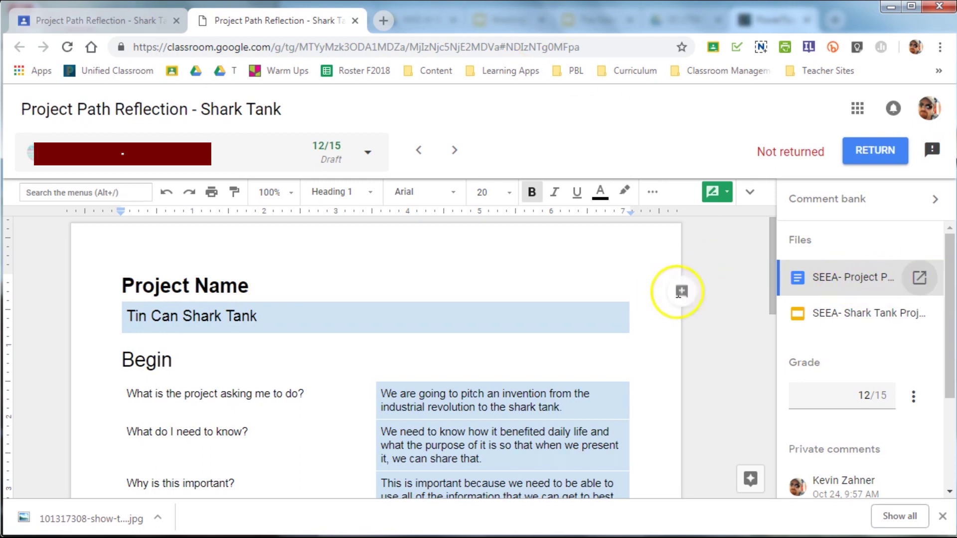
pyautogui.click(843, 314)
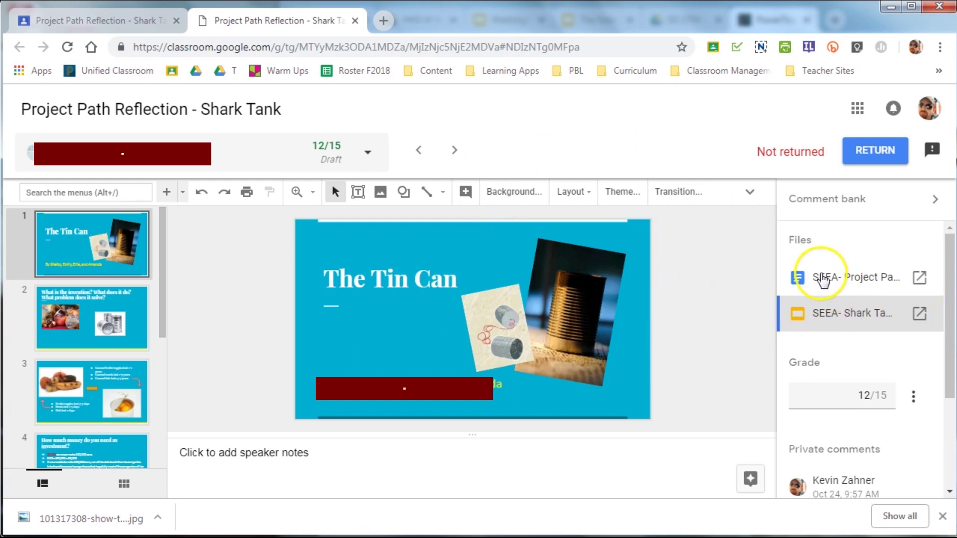
pyautogui.click(823, 279)
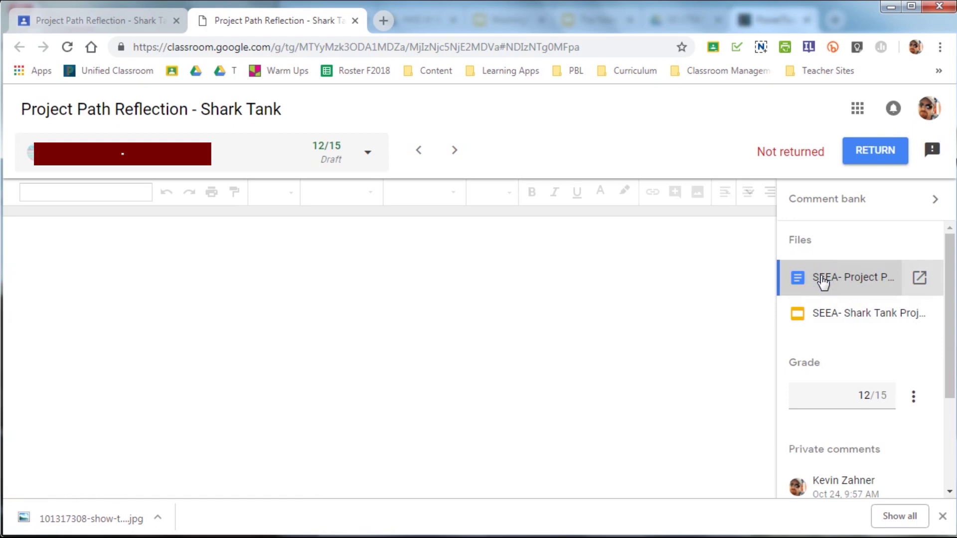